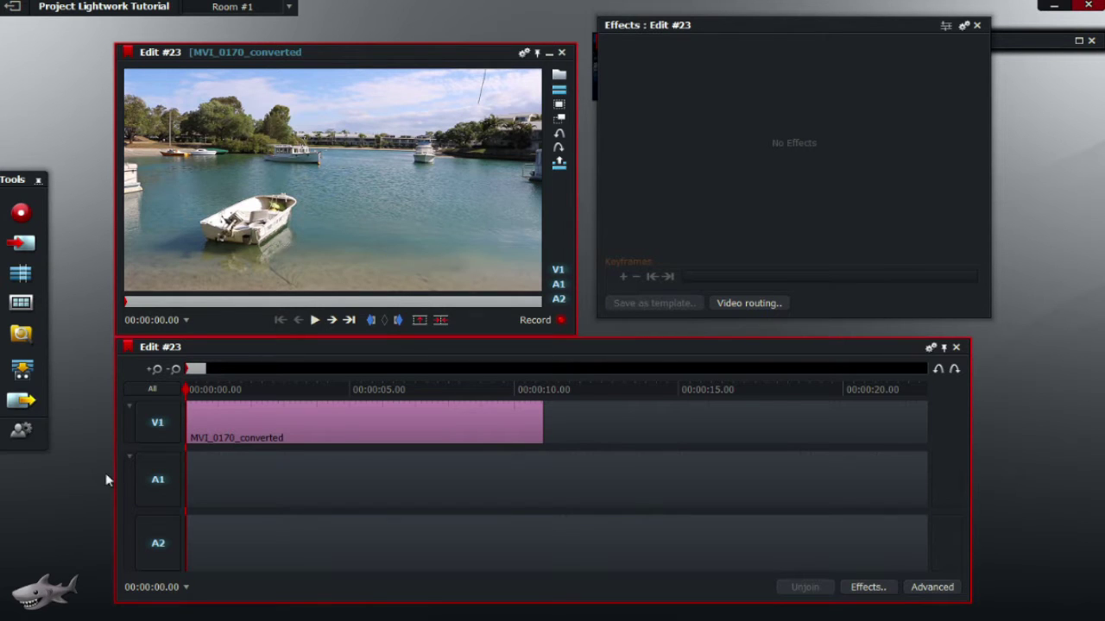
Add a Titles effect to the boat clip on V1
right_click(224, 427)
click(257, 459)
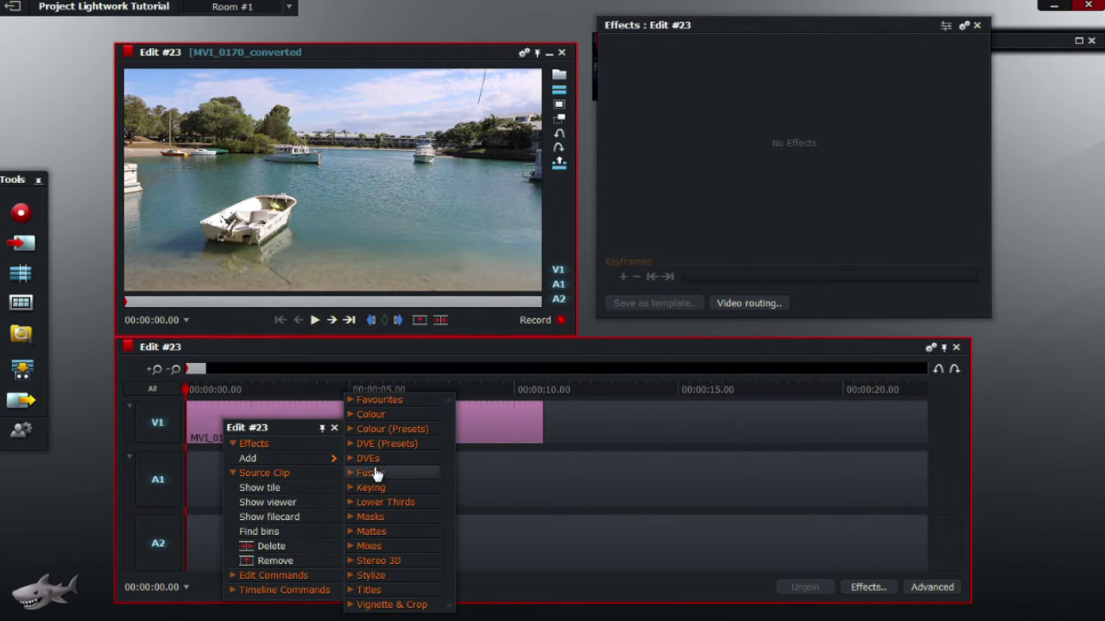
click(369, 589)
drag(304, 427, 240, 191)
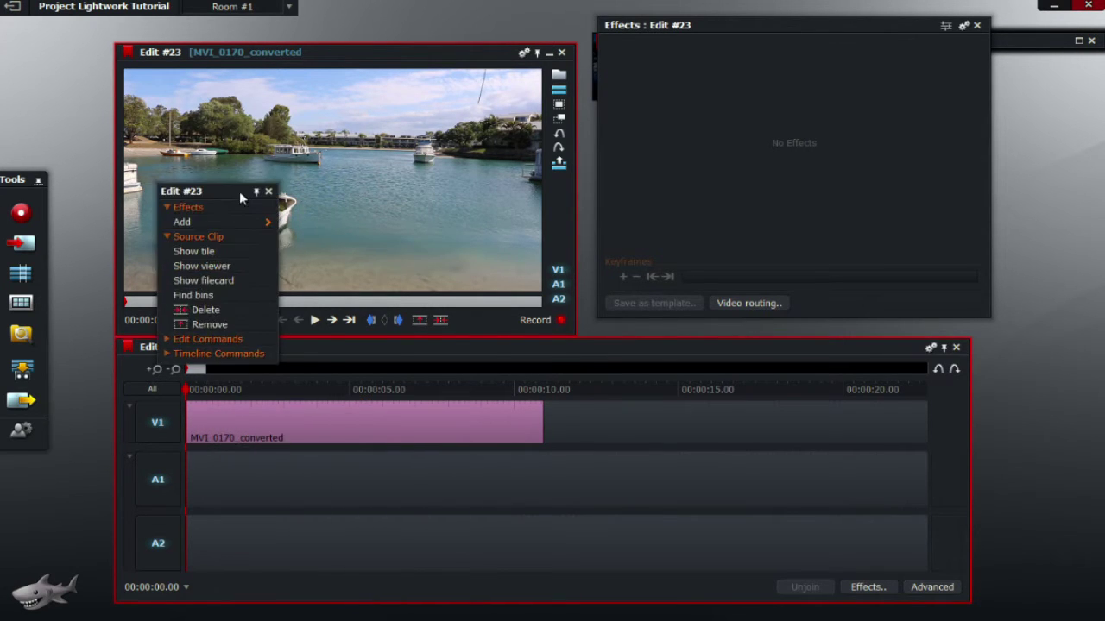
mouse_move(222, 225)
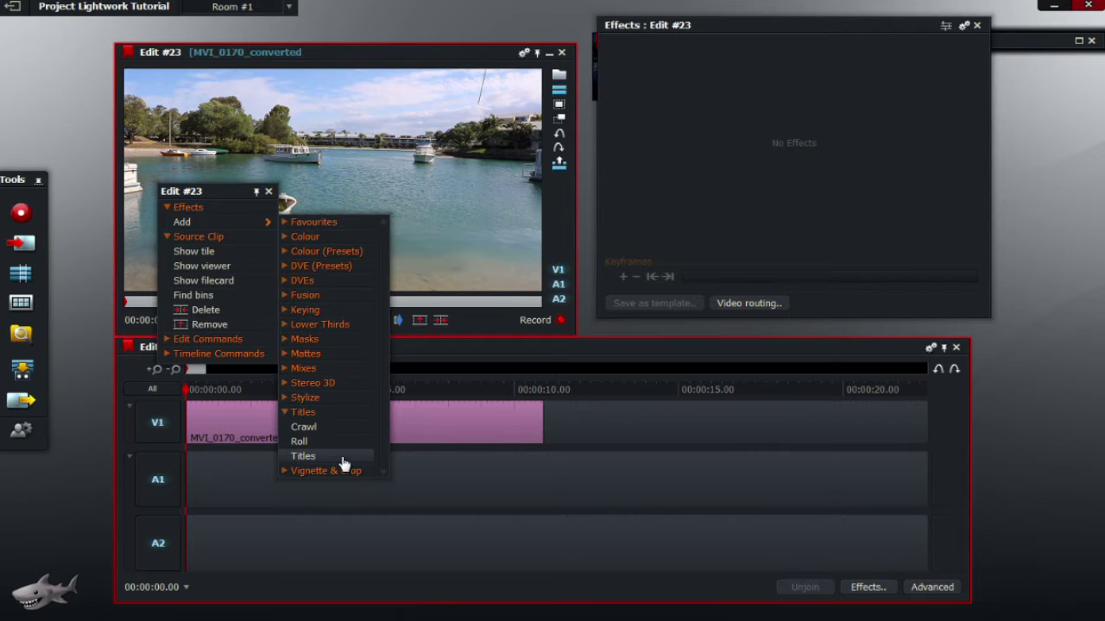
click(344, 464)
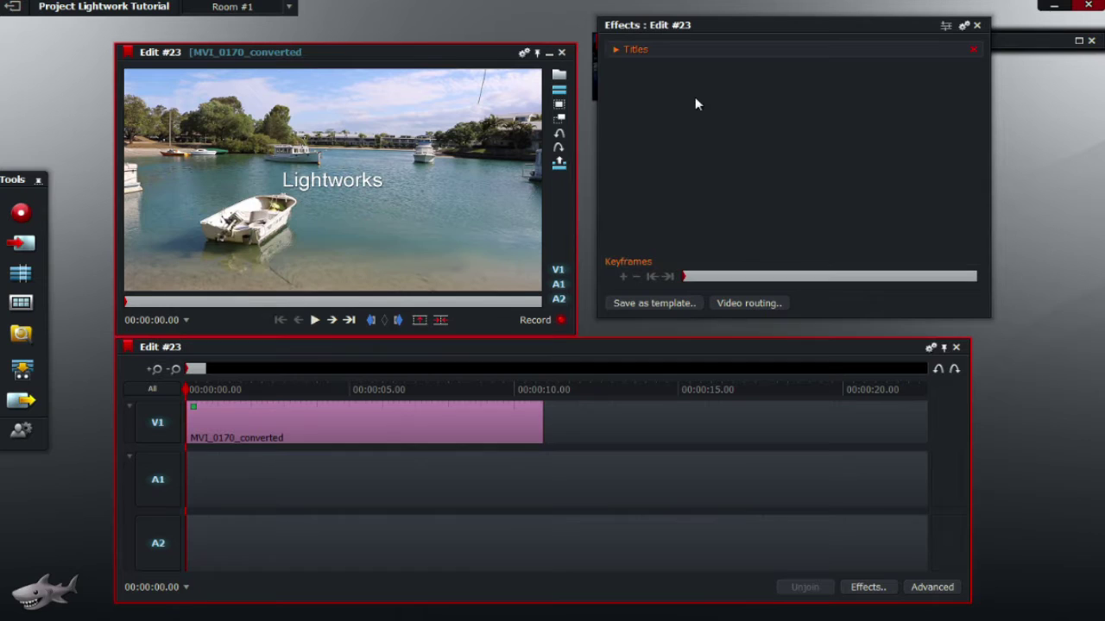
Replace the default title text with 'Stock Footage Lightworks Tutorial'
click(616, 49)
key(ctrl+a)
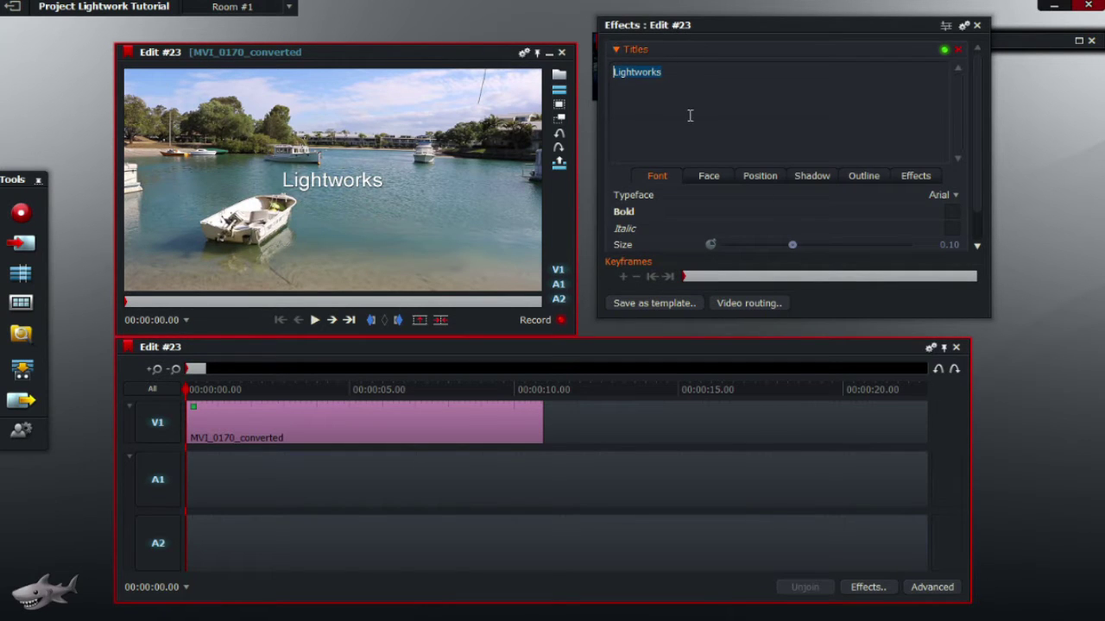
key(BackSpace)
text(Stock )
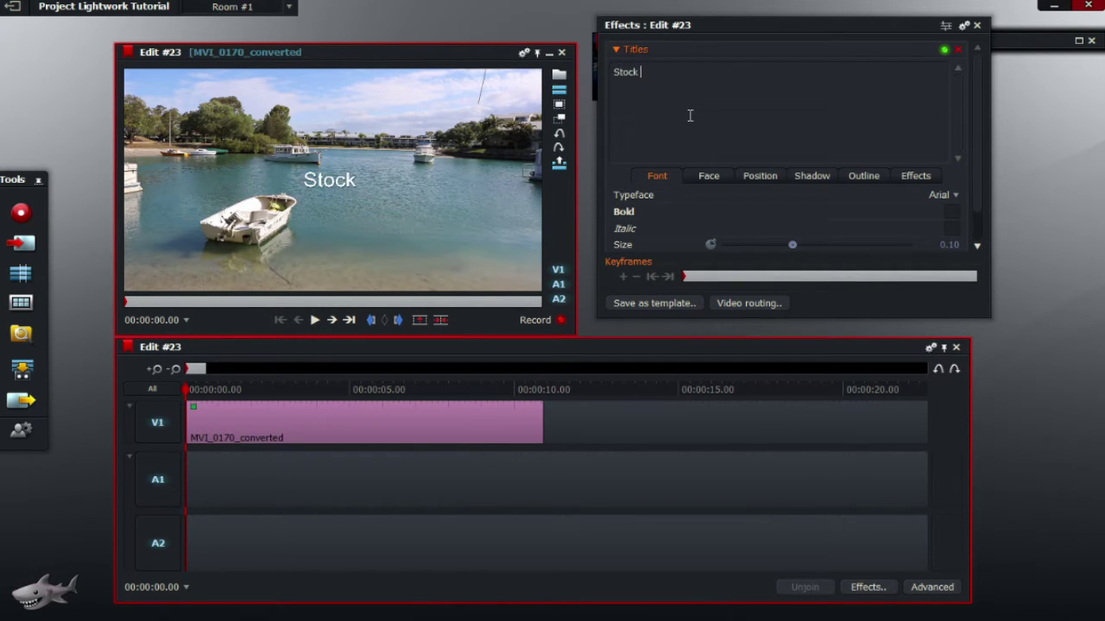
text(Footage )
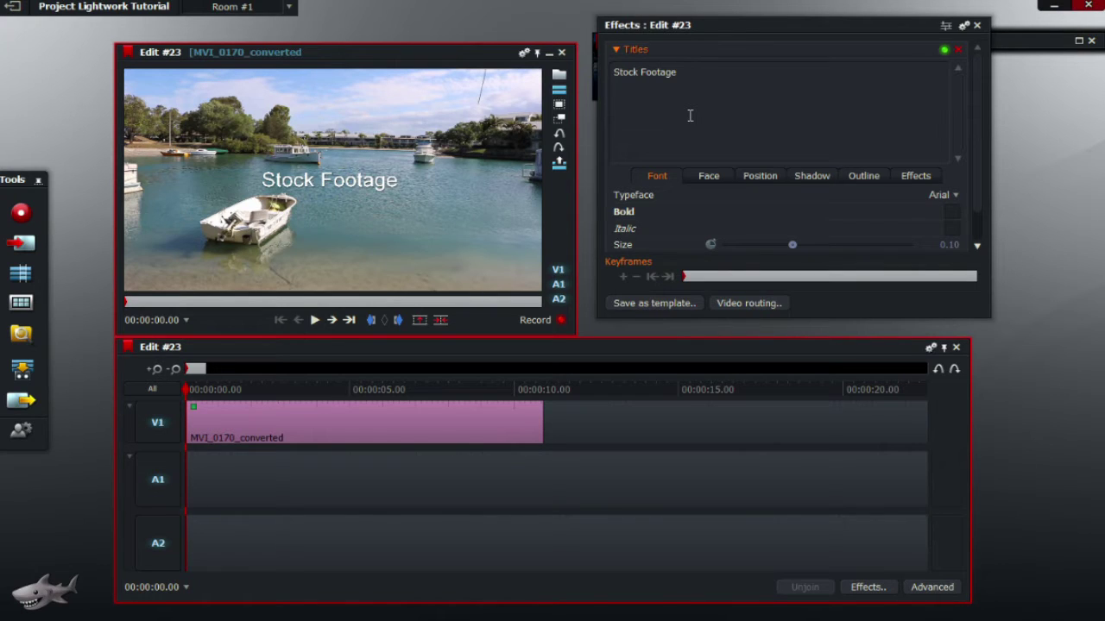
text(Lightworks )
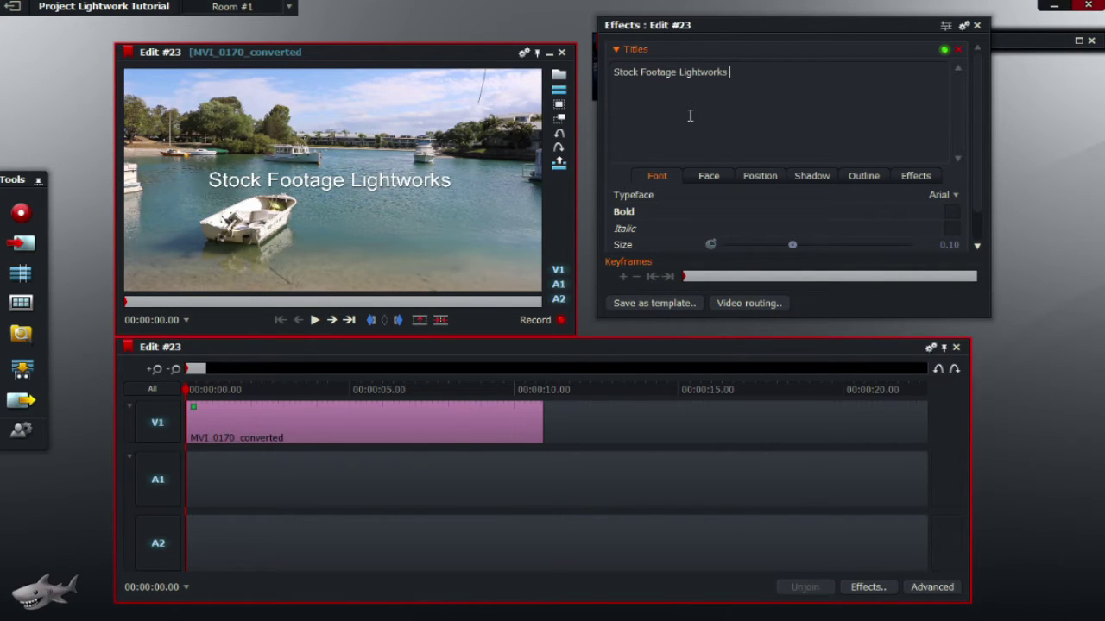
text(Tutorial)
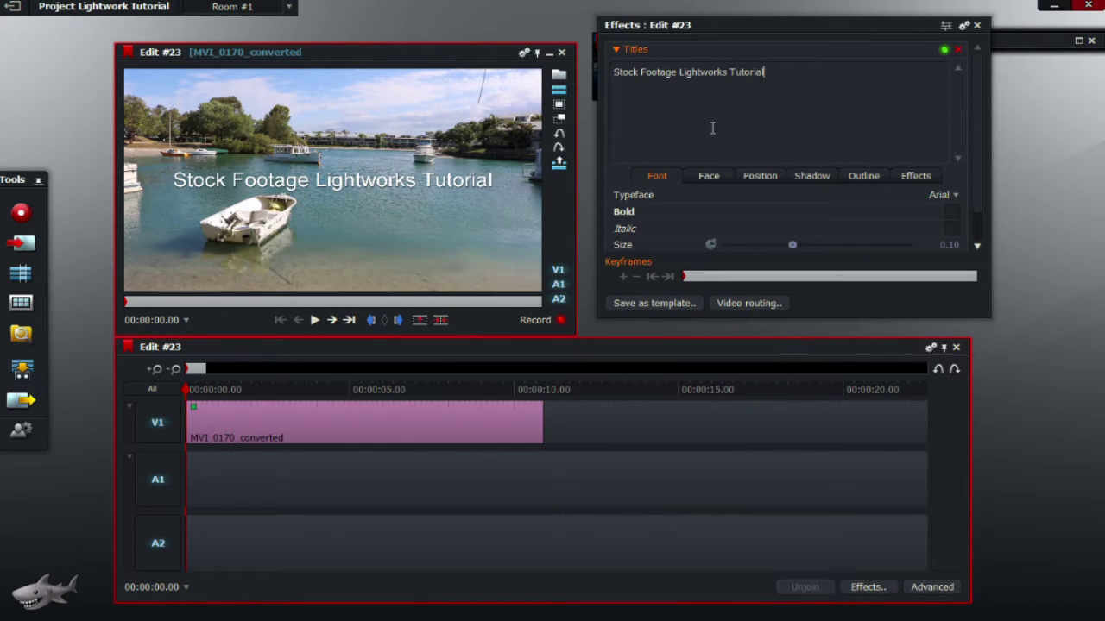
click(619, 50)
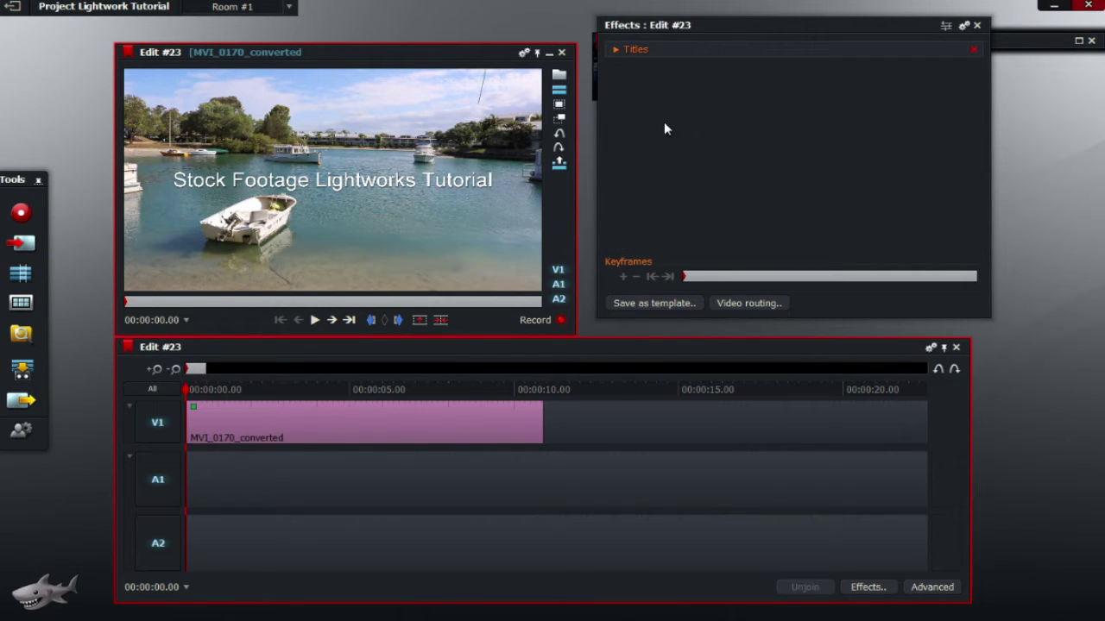
Add a 3D DVE effect from the DVEs category to the boat clip
right_click(260, 418)
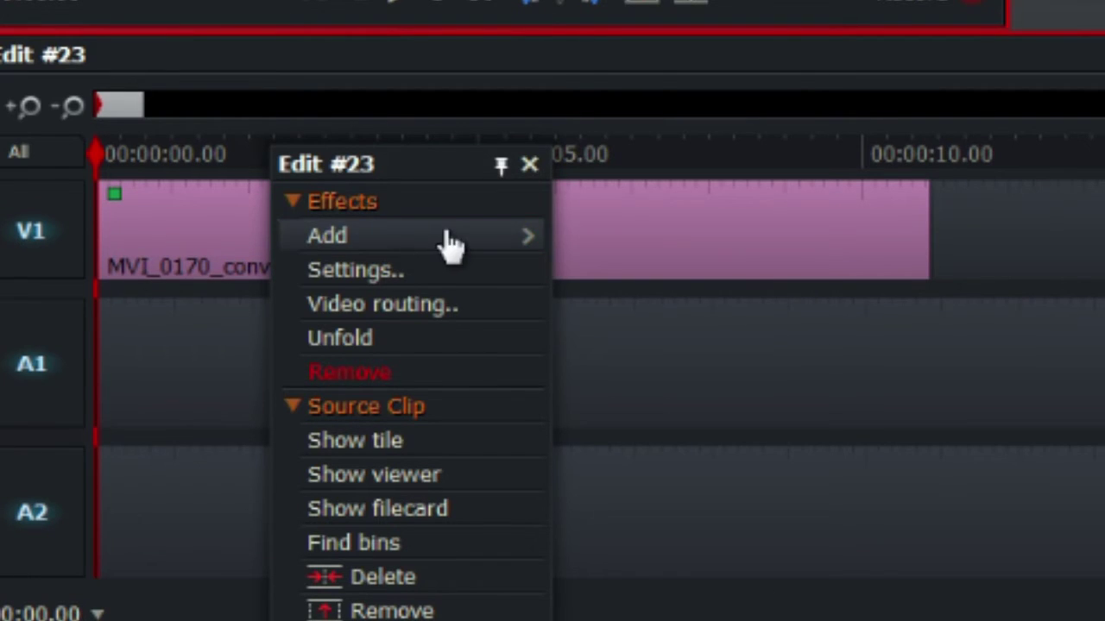
mouse_move(451, 246)
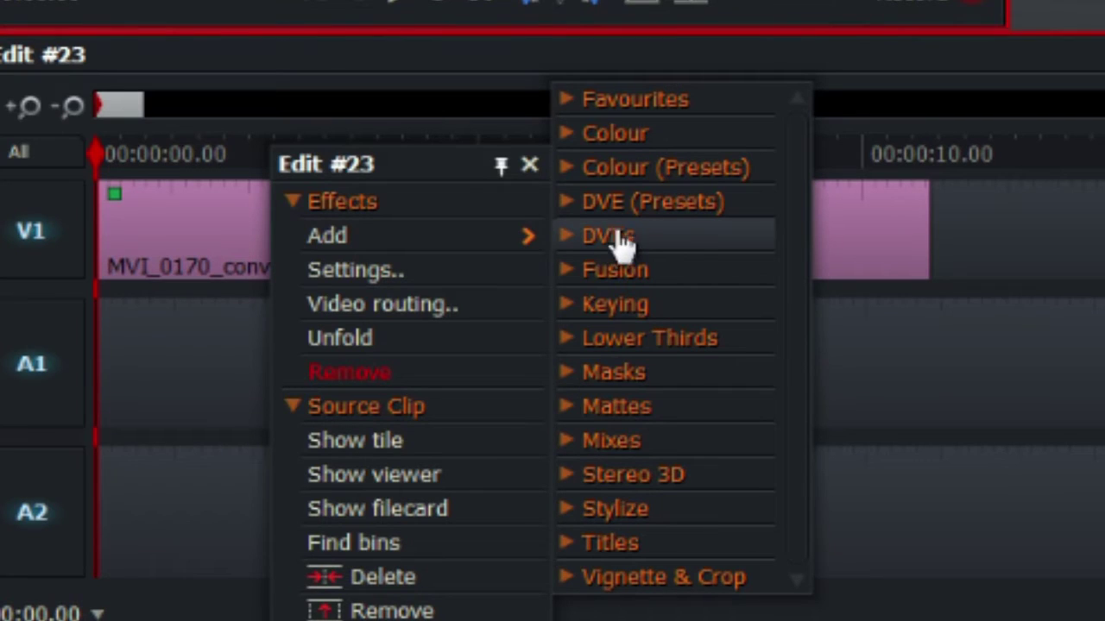
click(691, 250)
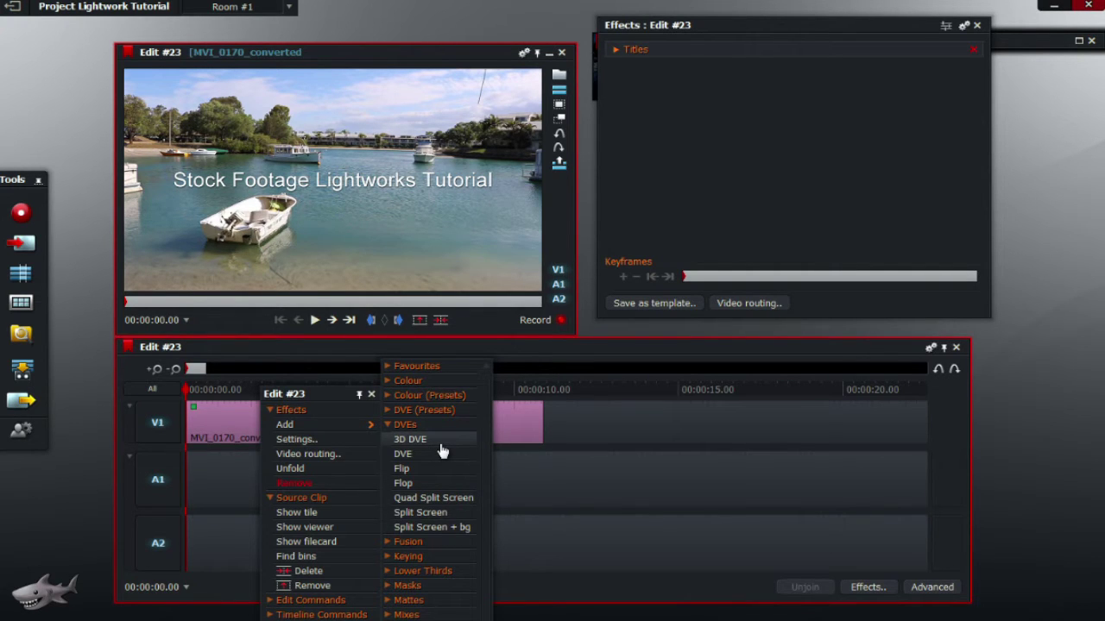
click(441, 446)
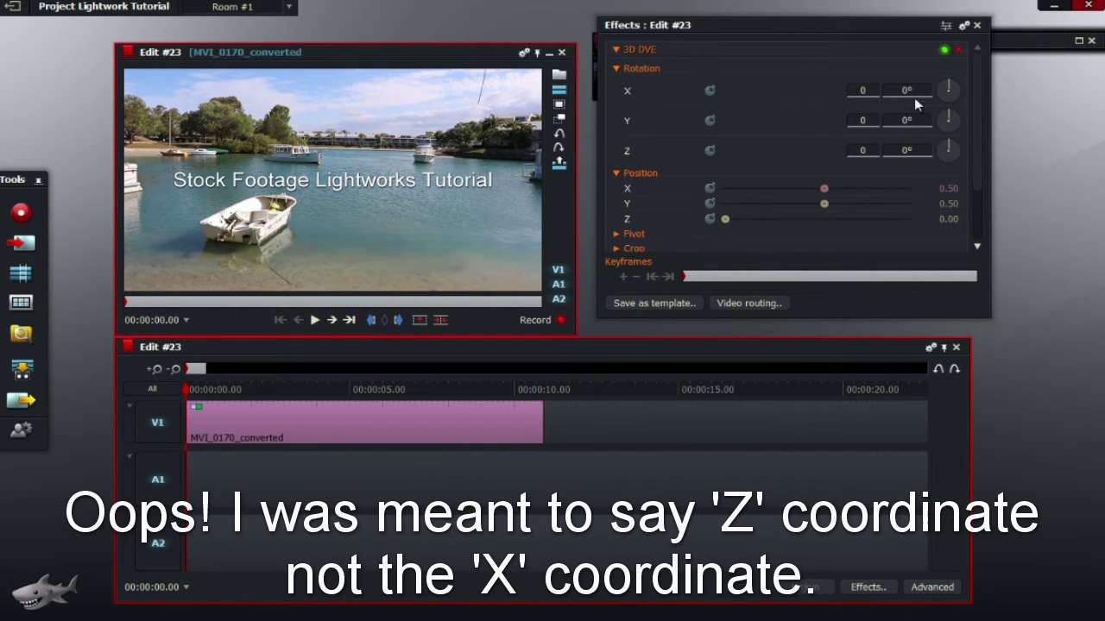
drag(952, 149, 950, 86)
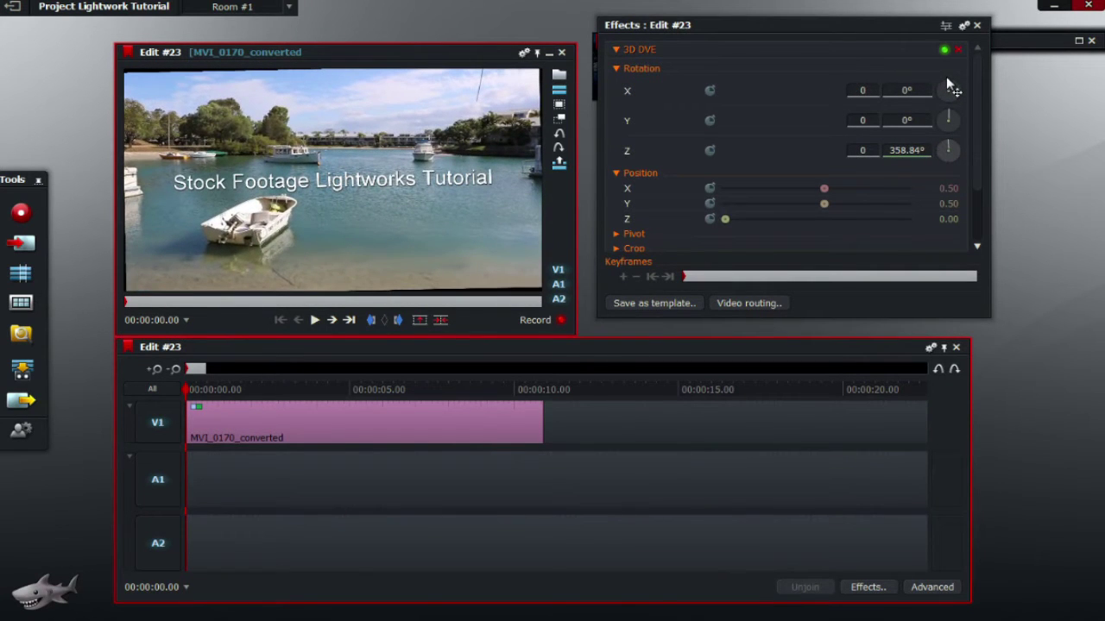
click(941, 145)
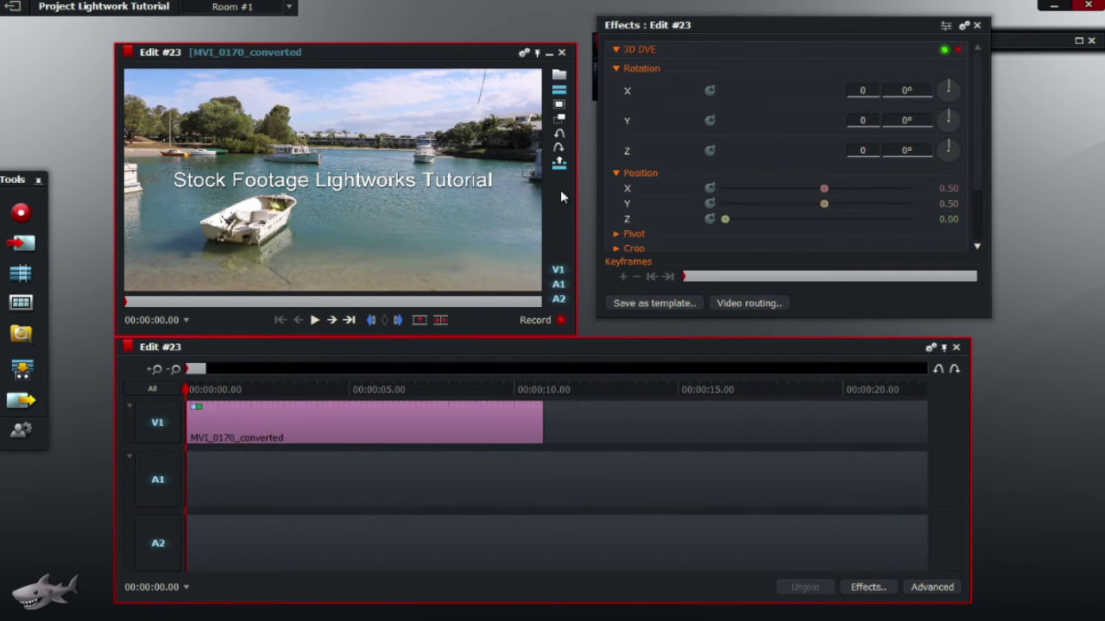
Open the clip's video routing and delete the unconnected Titles node
mouse_move(561, 197)
right_click(262, 413)
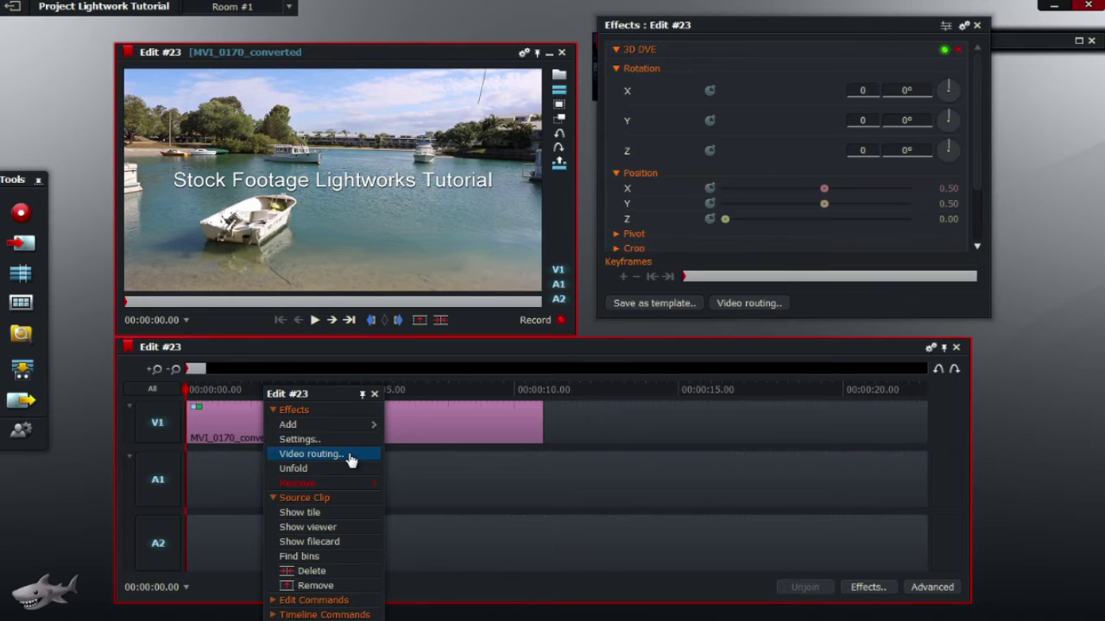
click(351, 460)
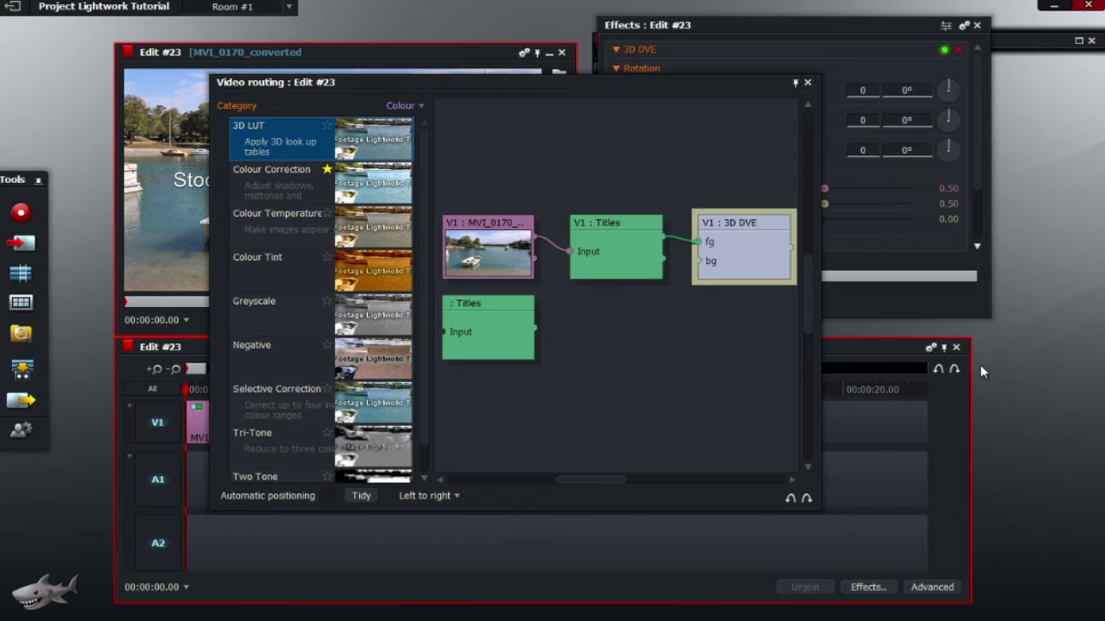
key(Delete)
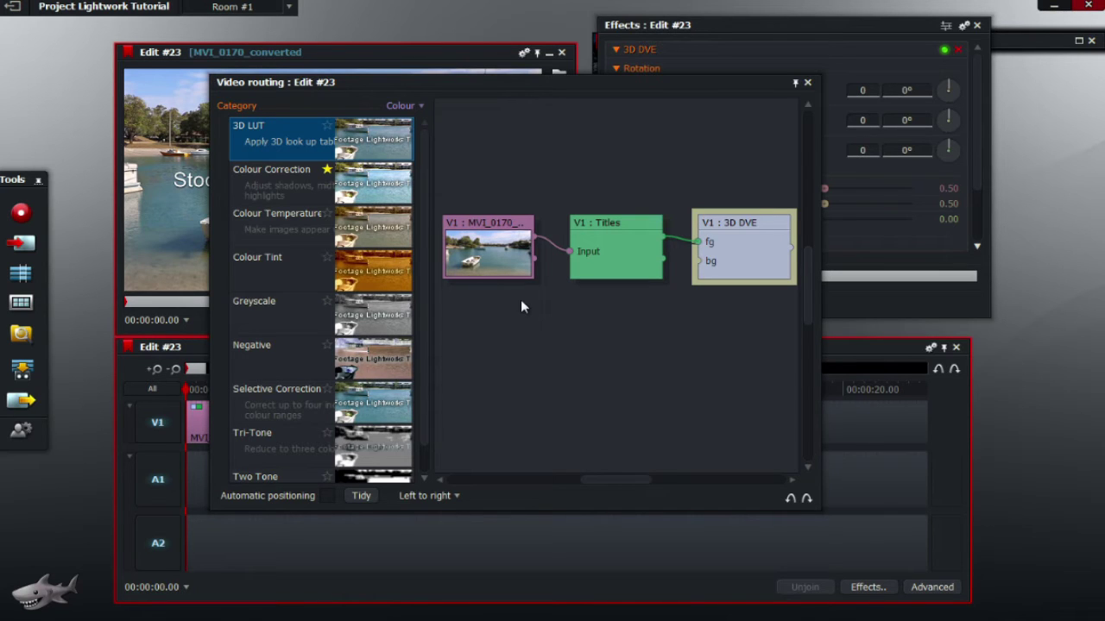
Disable the Titles node, leaving the 3D DVE switched on
click(600, 230)
click(736, 231)
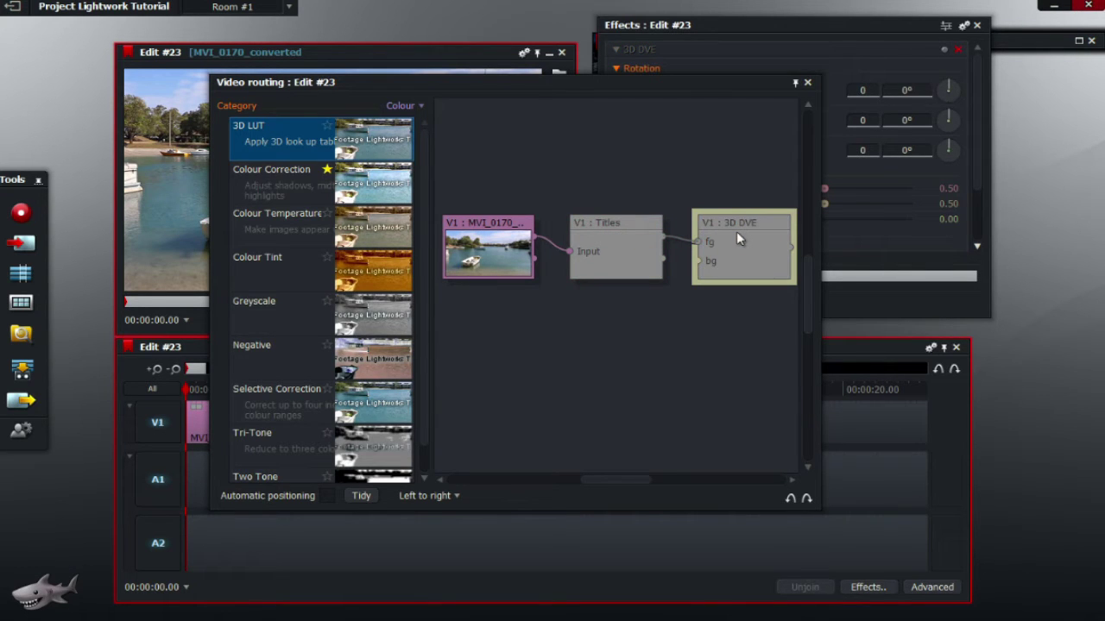
click(719, 239)
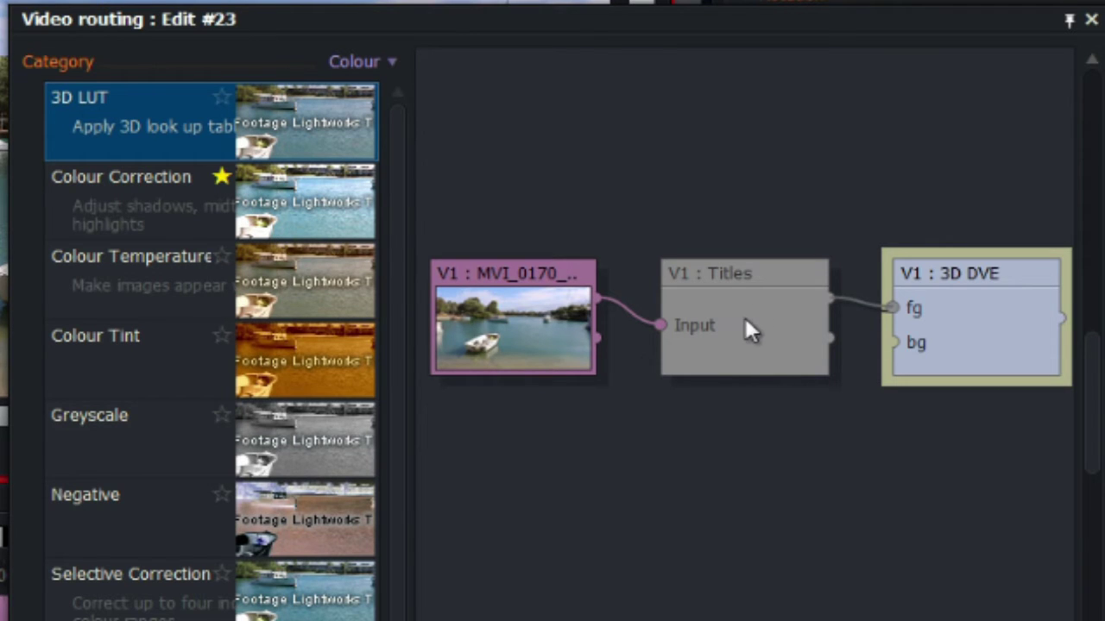
Reconnect the MVI_0170 boat footage from the Titles input to the 3D DVE background input
drag(739, 333, 733, 173)
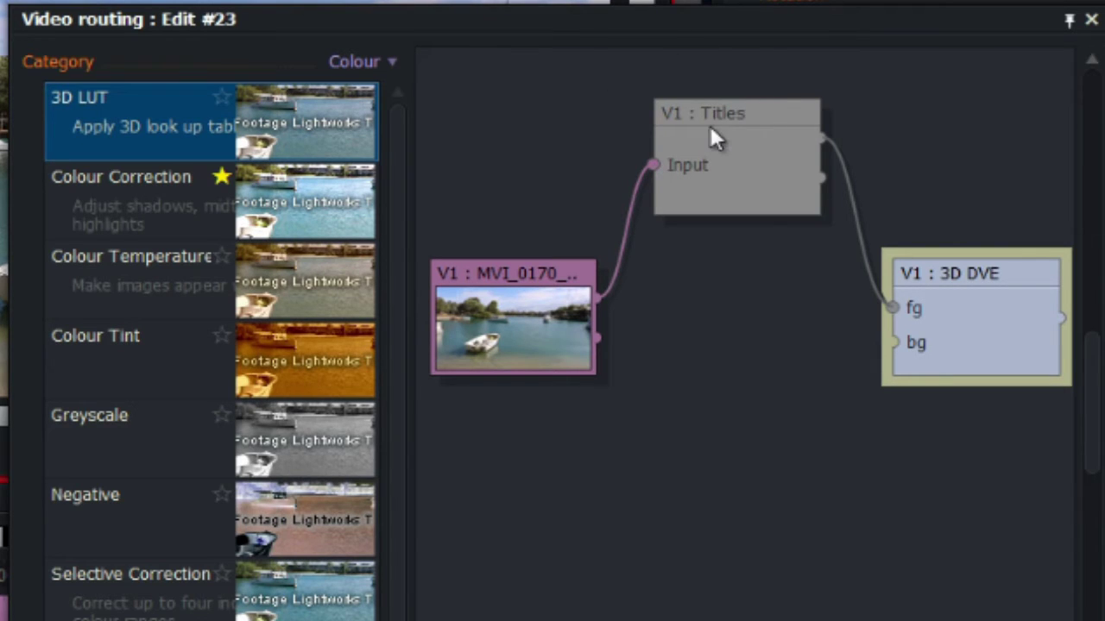
drag(660, 169, 895, 345)
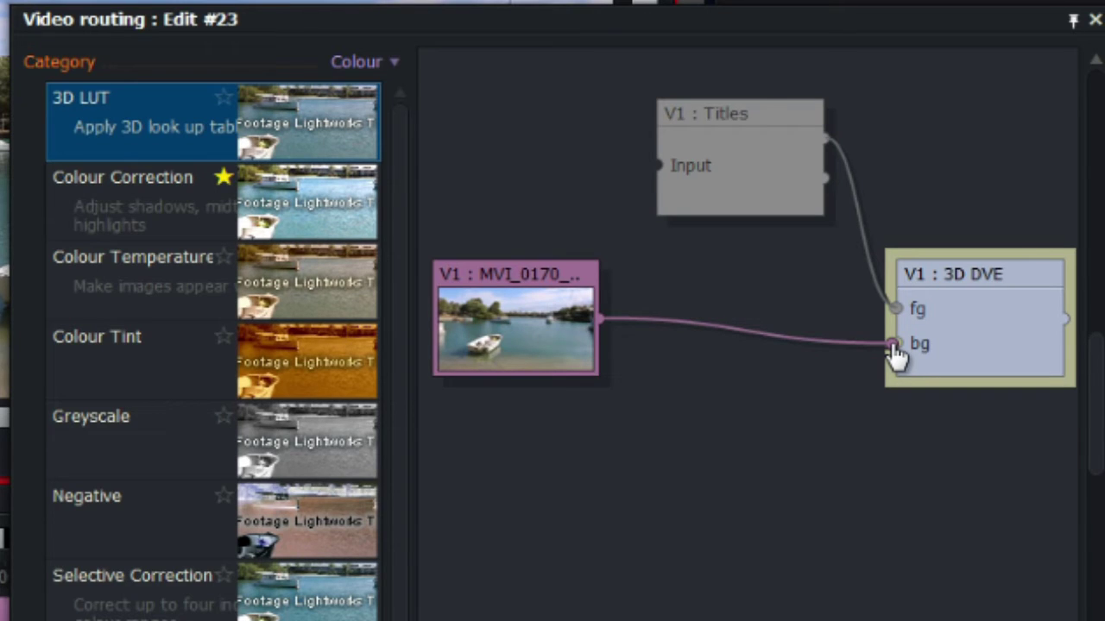
drag(895, 349, 894, 345)
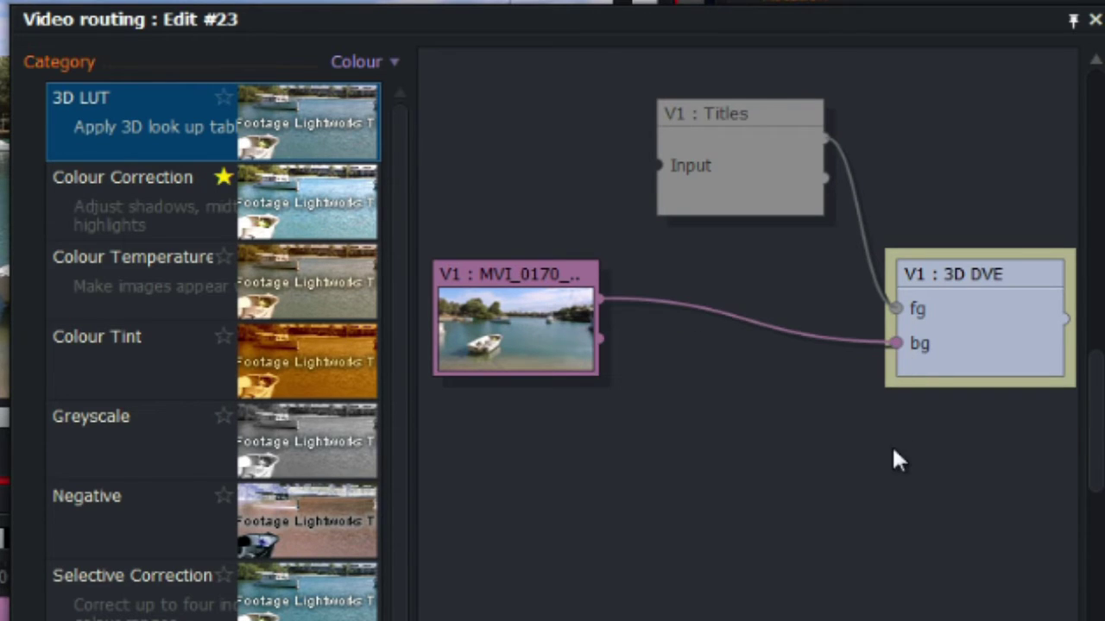
Arrange the Titles node above the 3D DVE, then close the routing view
drag(993, 341, 850, 367)
drag(757, 168, 975, 185)
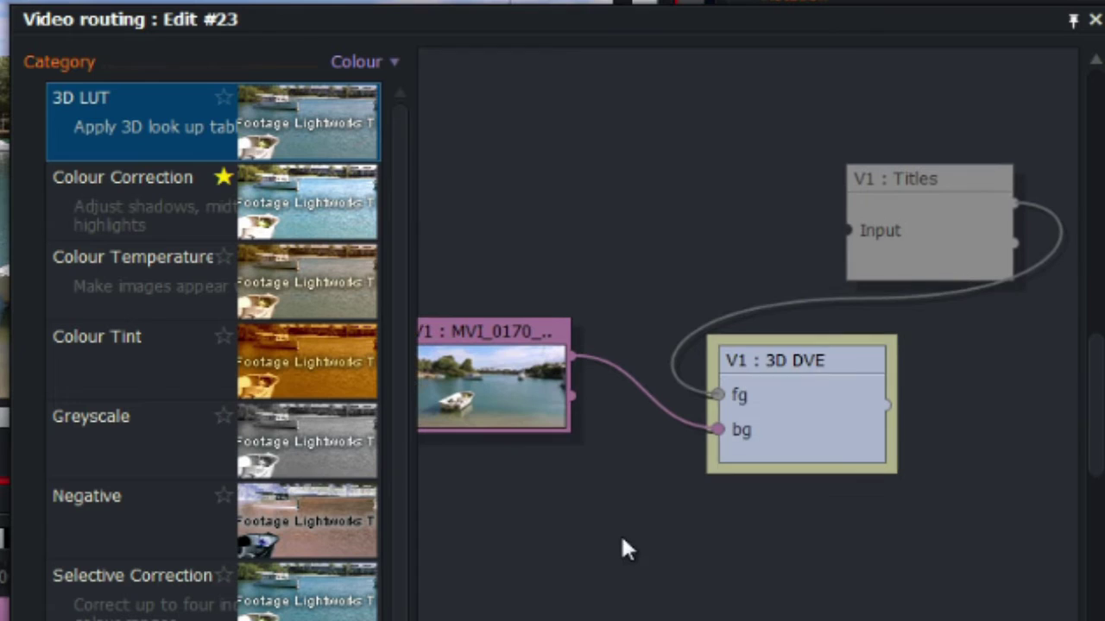
drag(933, 215, 641, 159)
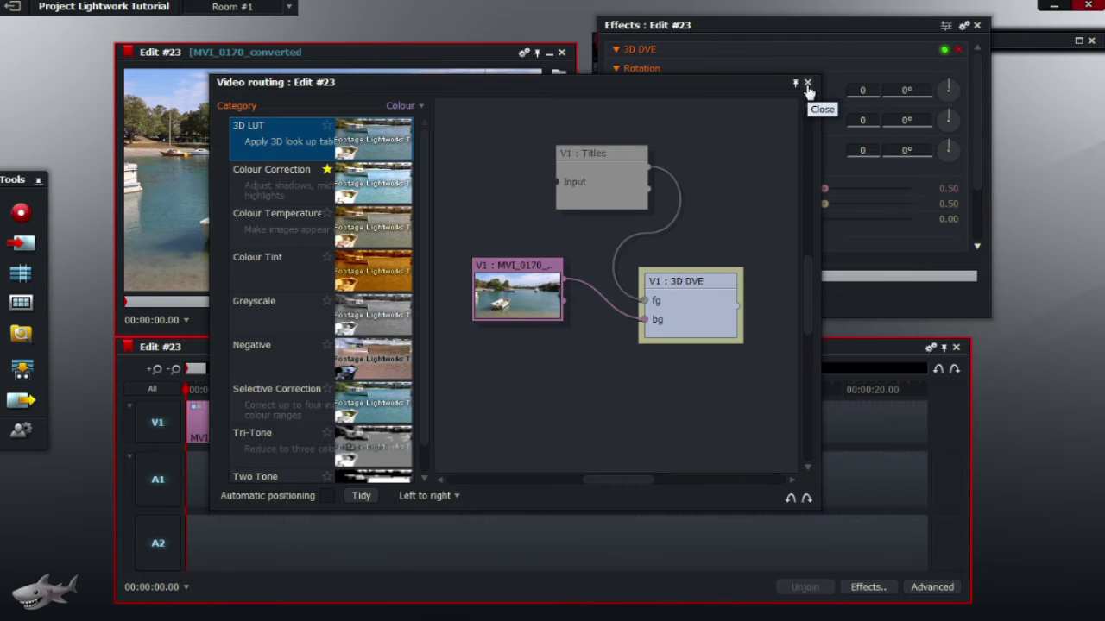
click(808, 84)
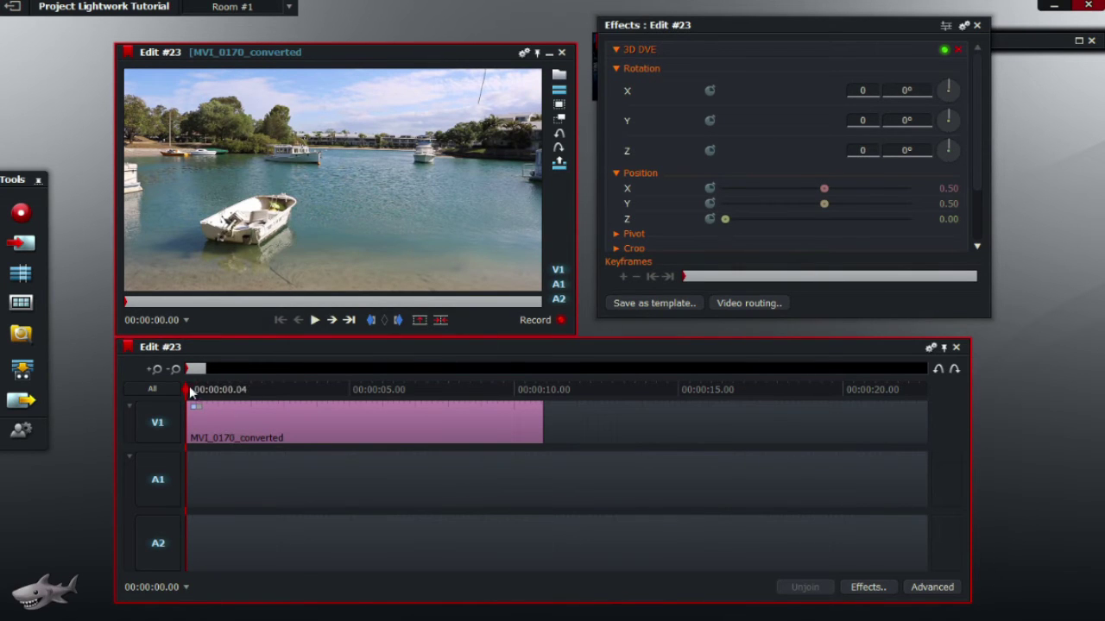
Enable the Titles effect so the text appears over the boat footage
mouse_move(189, 386)
mouse_down()
mouse_move(214, 392)
mouse_move(156, 388)
mouse_up()
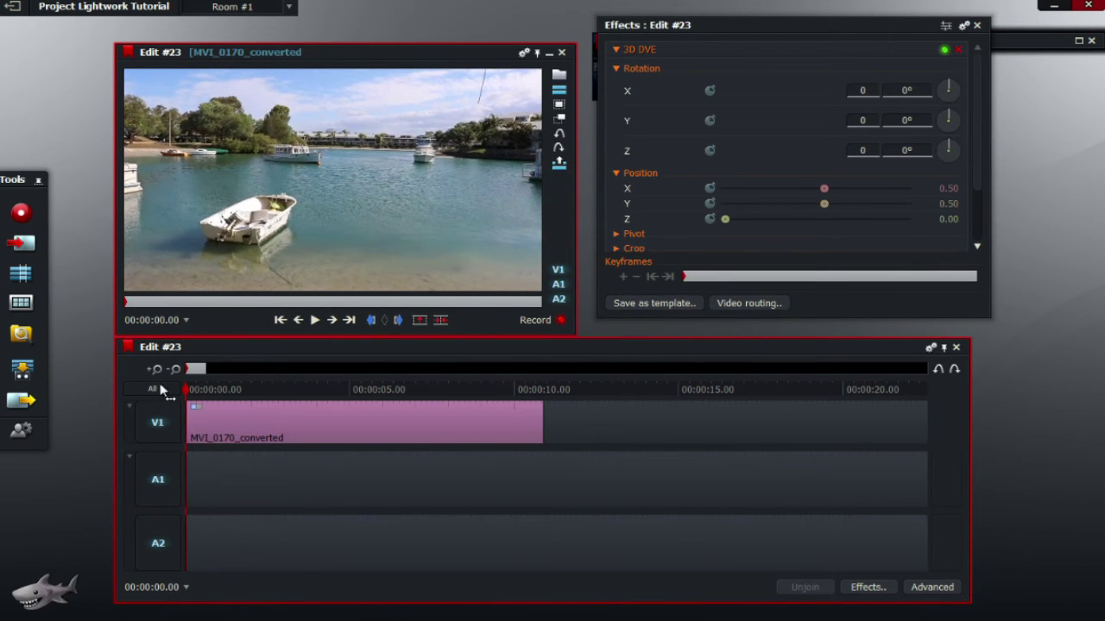
click(616, 50)
click(616, 71)
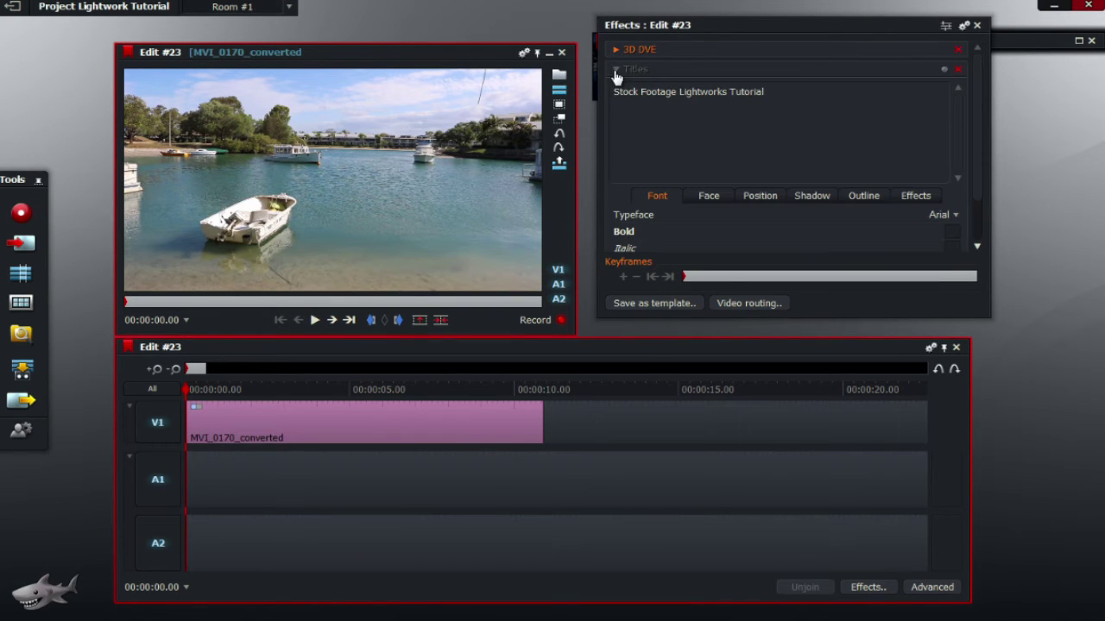
click(944, 70)
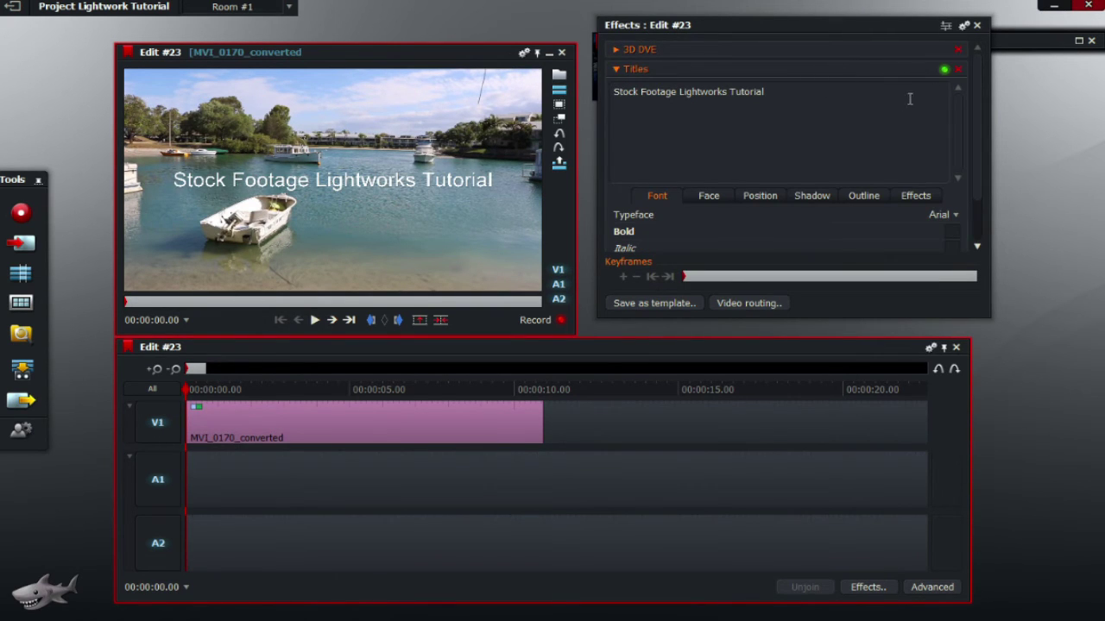
click(618, 71)
Test-spin the 3D DVE Z rotation, then reset it to 0°
click(616, 49)
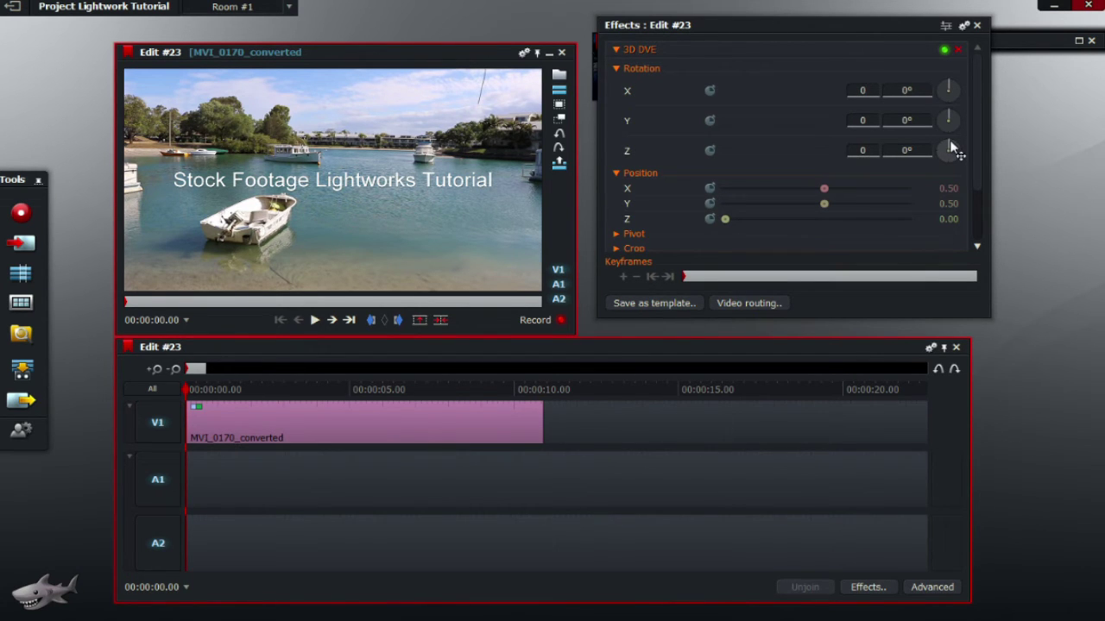
drag(951, 147, 952, 77)
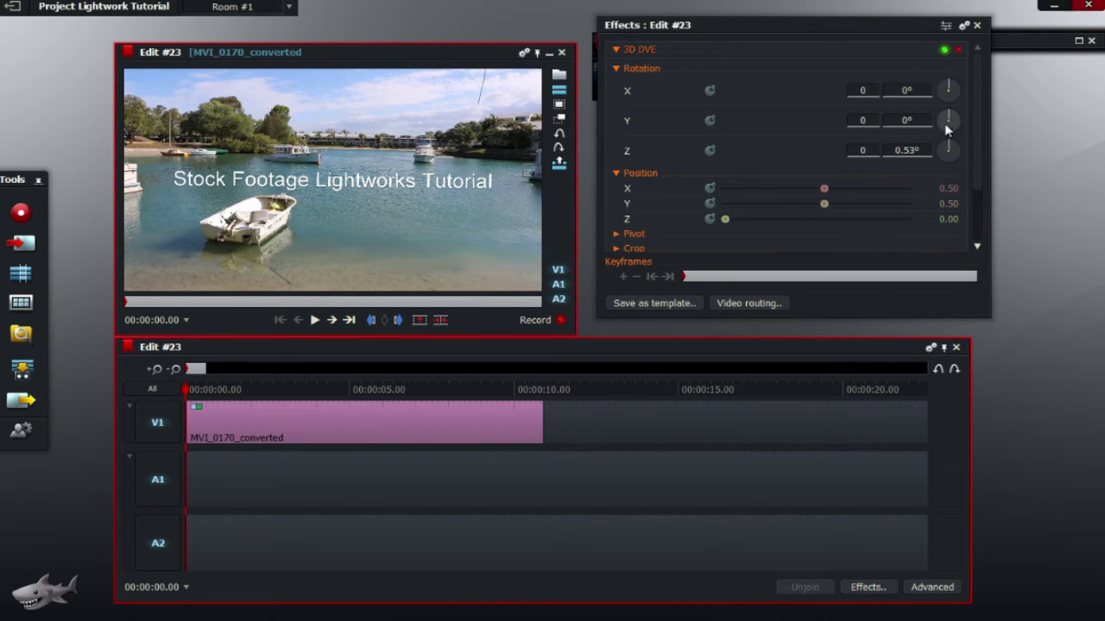
click(906, 150)
text(0)
key(Return)
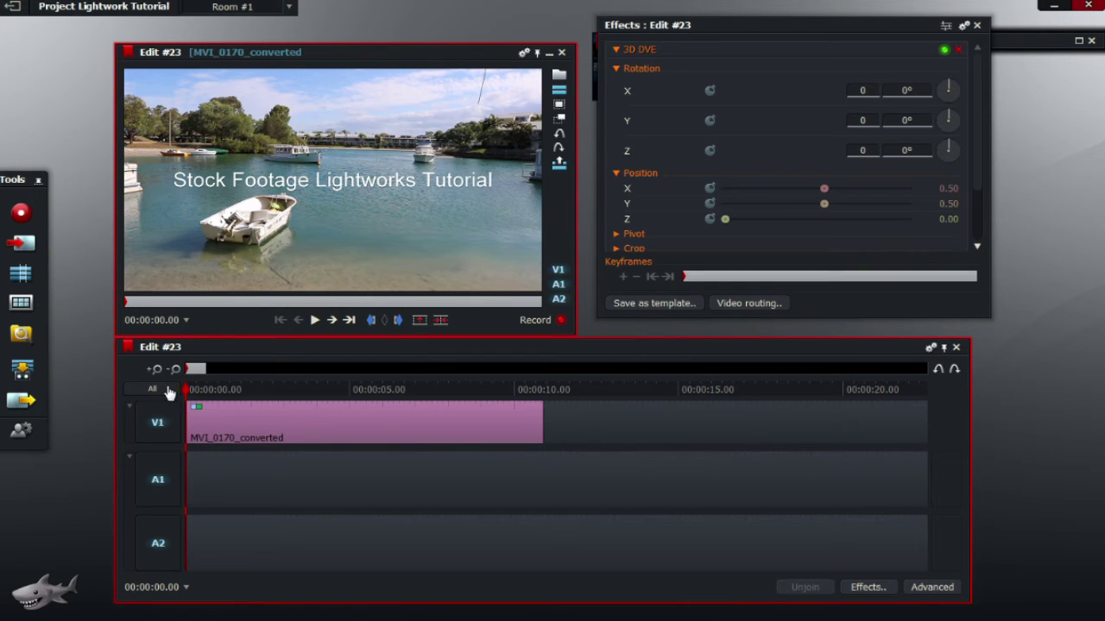
Turn on Z rotation keyframing and enter 359° at the last keyframe
mouse_move(190, 395)
mouse_down()
mouse_move(510, 400)
mouse_move(135, 401)
mouse_up()
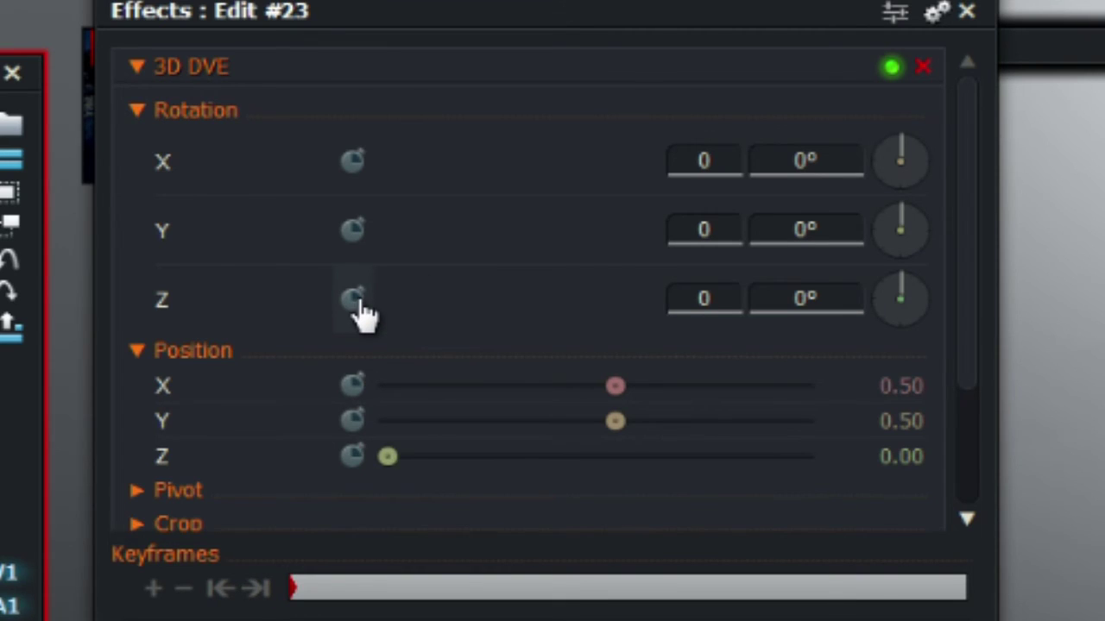
click(354, 300)
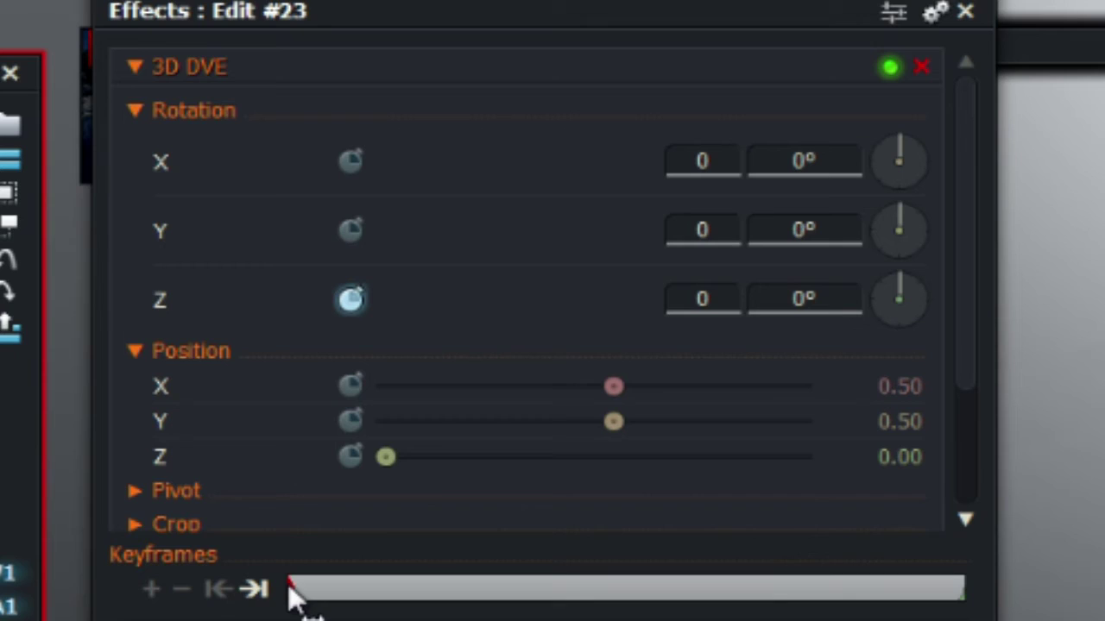
drag(304, 593, 962, 590)
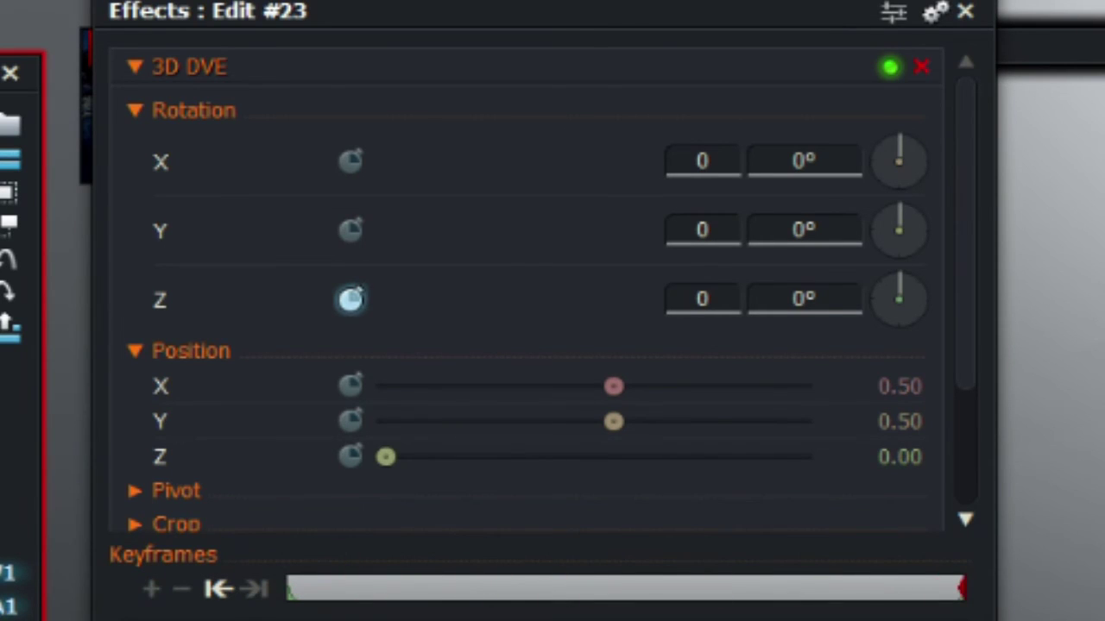
click(804, 298)
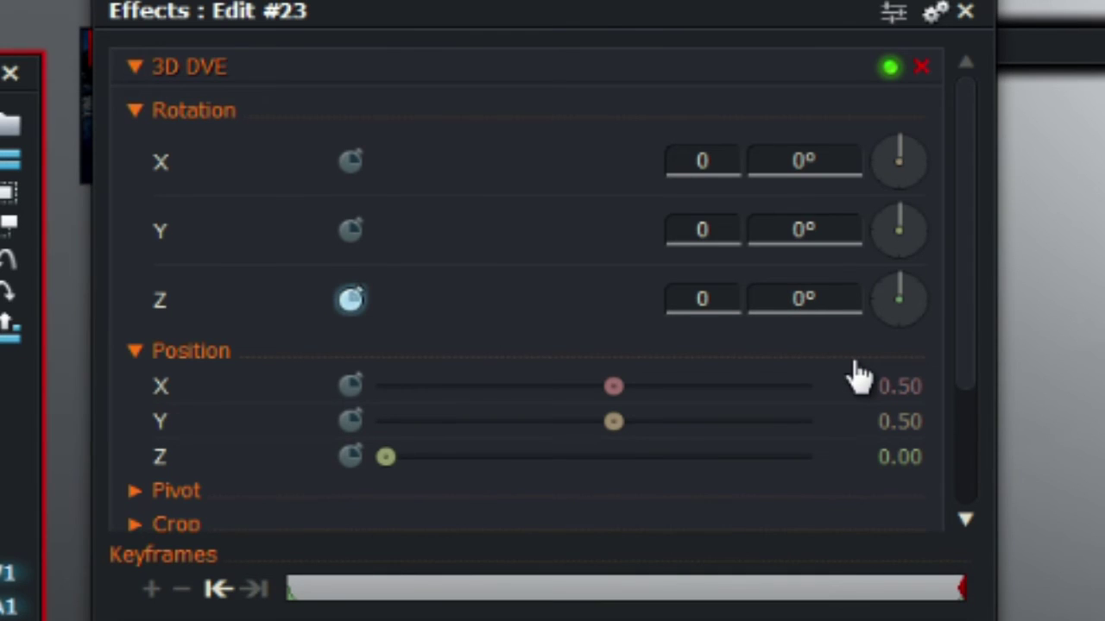
key(BackSpace)
text(100)
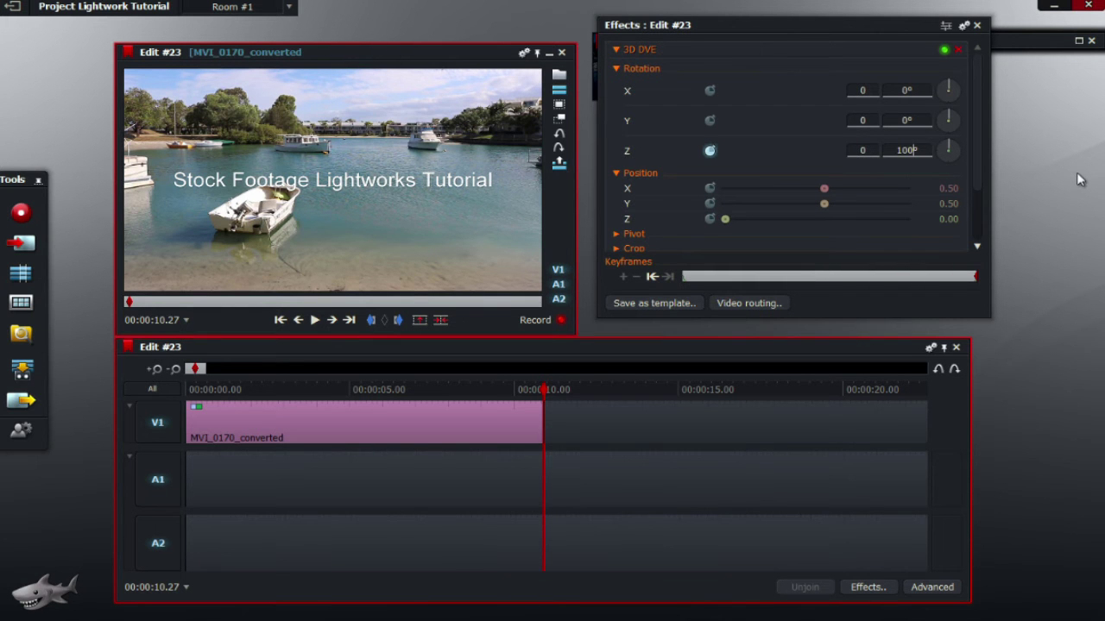
key(BackSpace)
key(BackSpace)
key(BackSpace)
text(359)
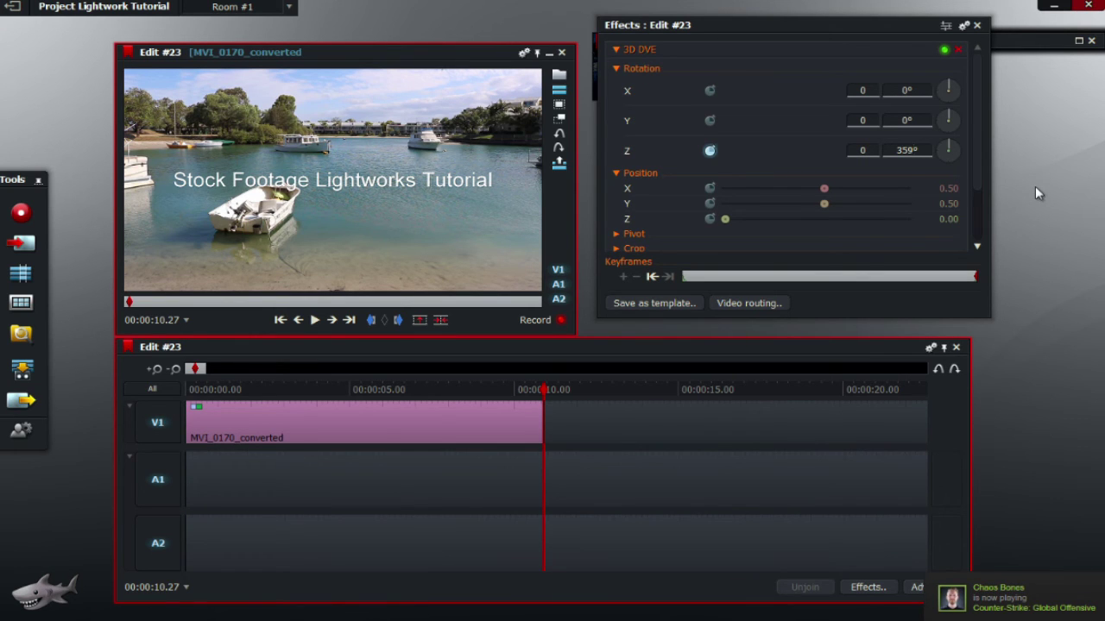
Commit the 359° end rotation and scrub back to preview the spinning title
key(Return)
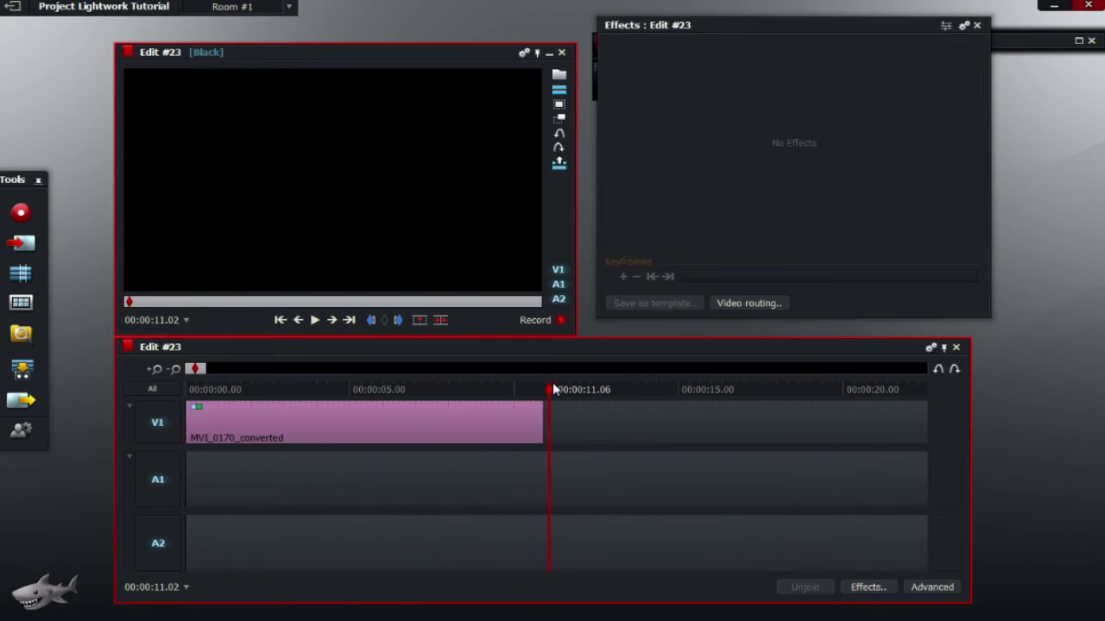
drag(553, 389, 246, 369)
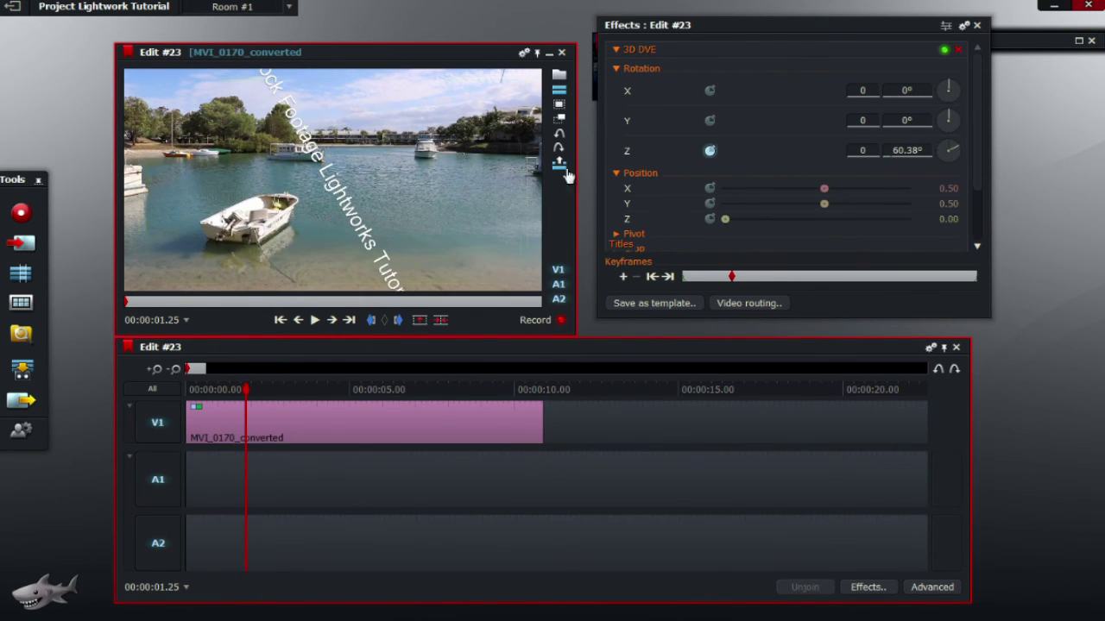
Break the title into 'Stock Footage' and 'Lightworks Tutorial', removing the trailing space
click(617, 51)
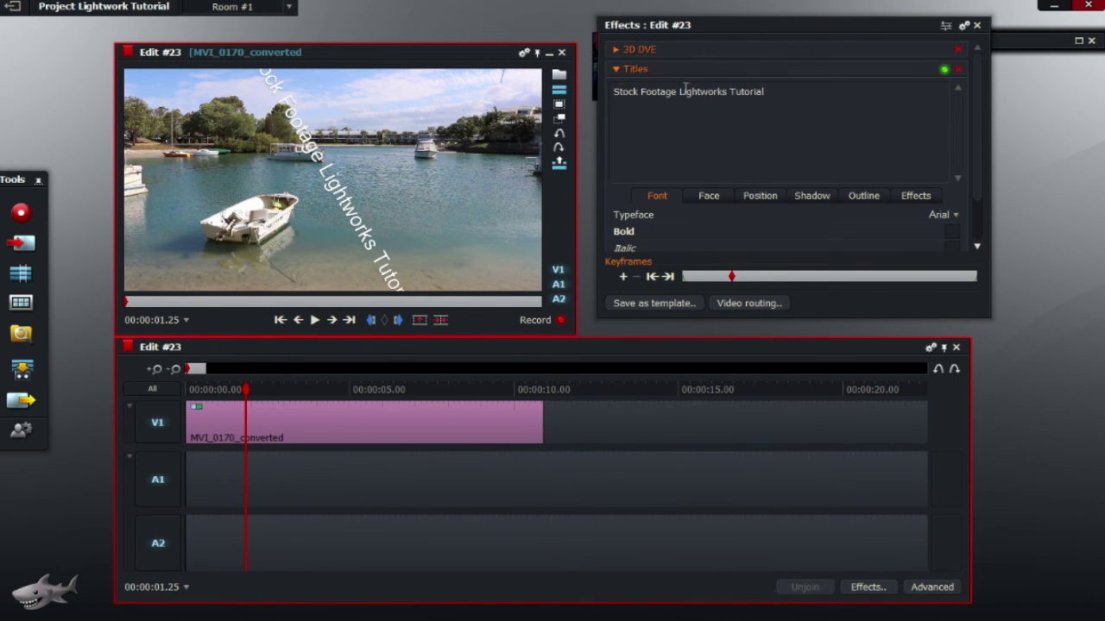
click(680, 90)
key(Return)
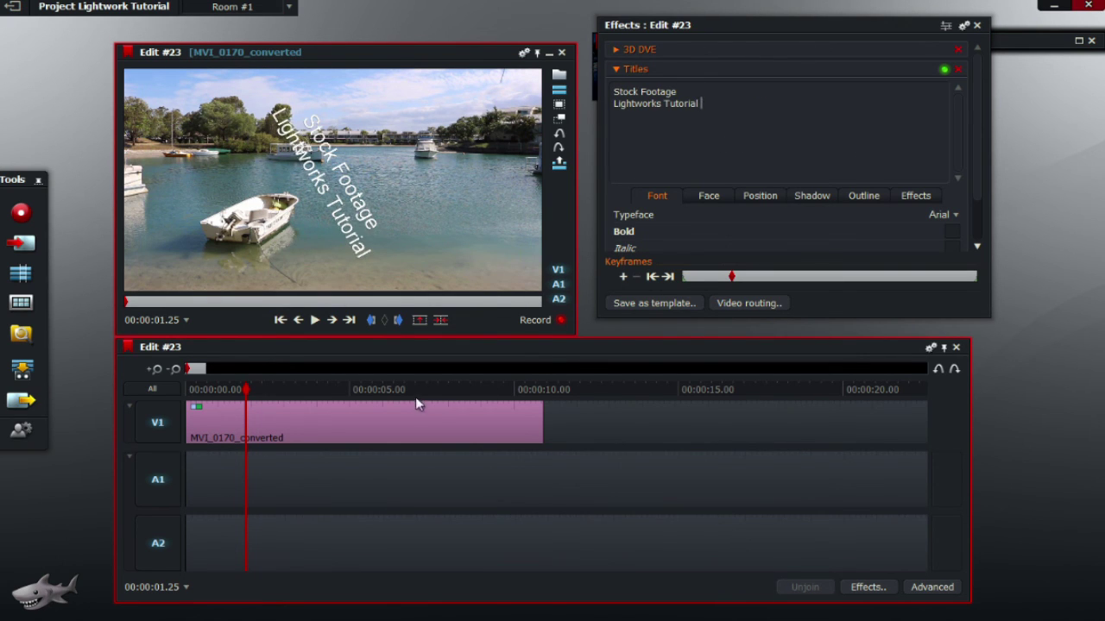
key(BackSpace)
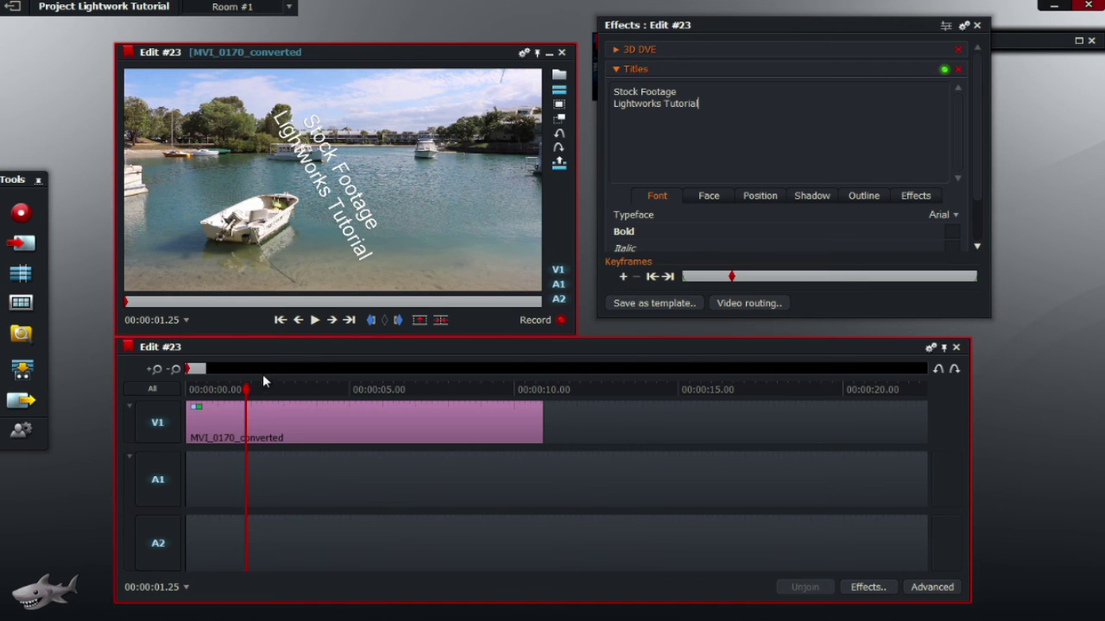
mouse_move(247, 390)
mouse_down()
mouse_move(392, 401)
mouse_move(521, 393)
mouse_move(231, 386)
mouse_up()
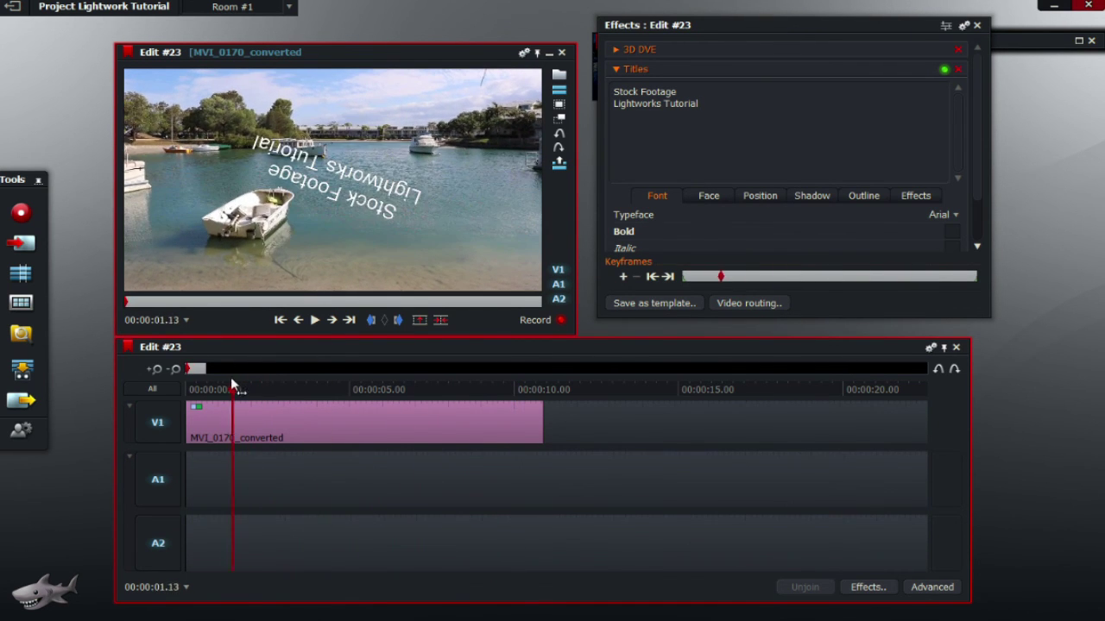